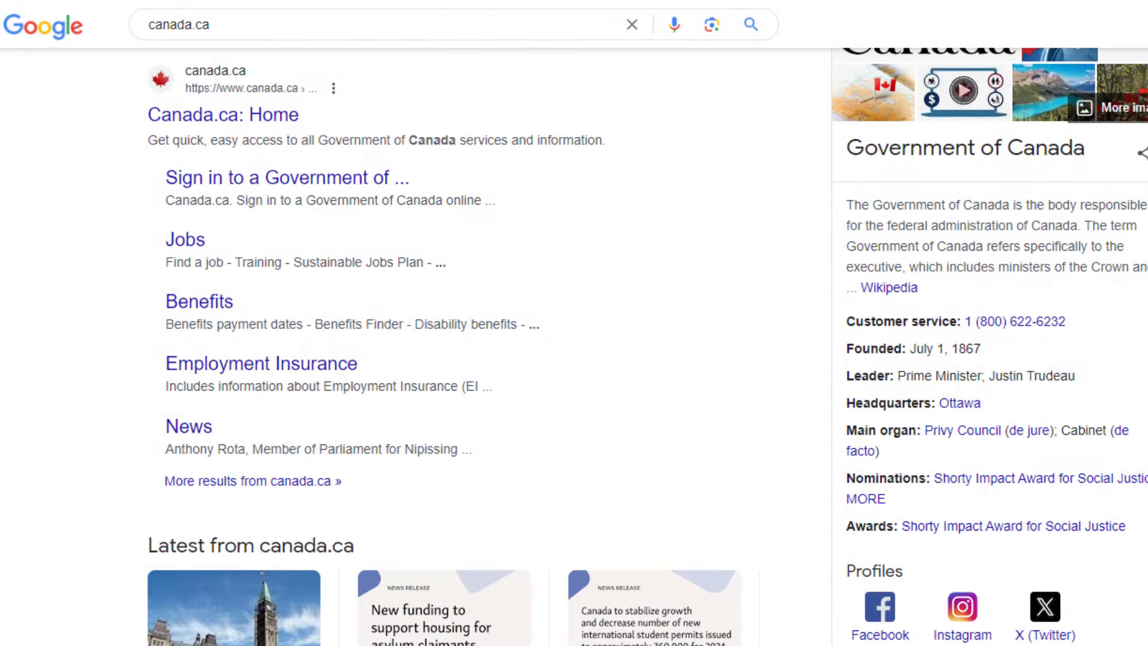
- Open the 'Canada.ca: Home' result from the Google results for canada.ca
scroll(574, 347, "up", 1)
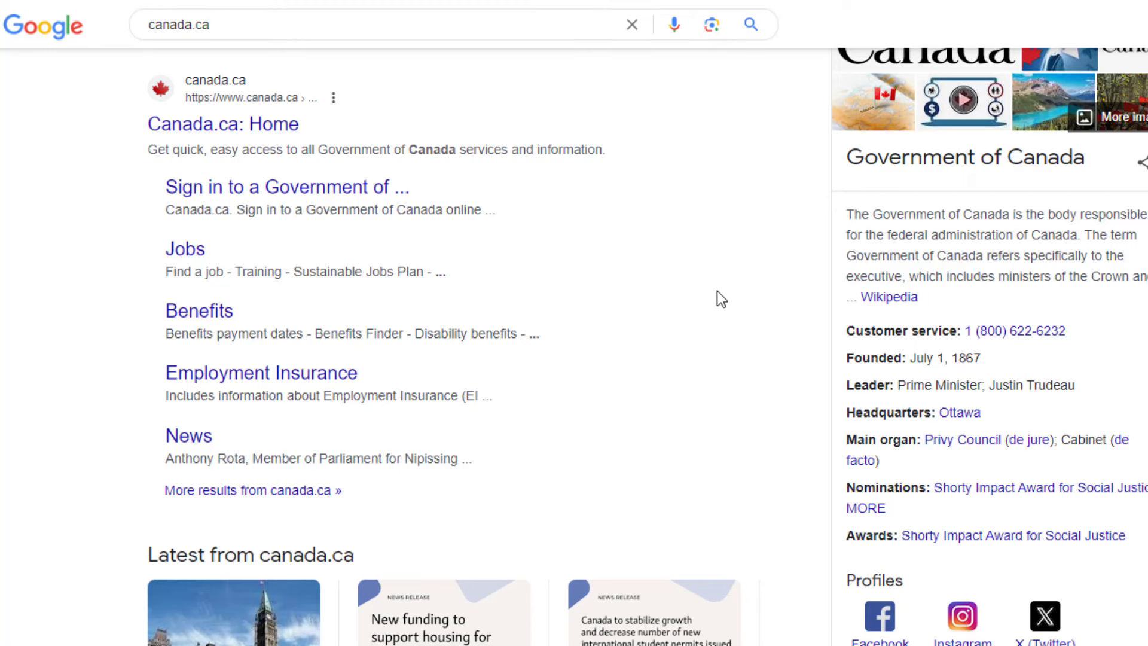
left_click_drag(848, 157, 1087, 157)
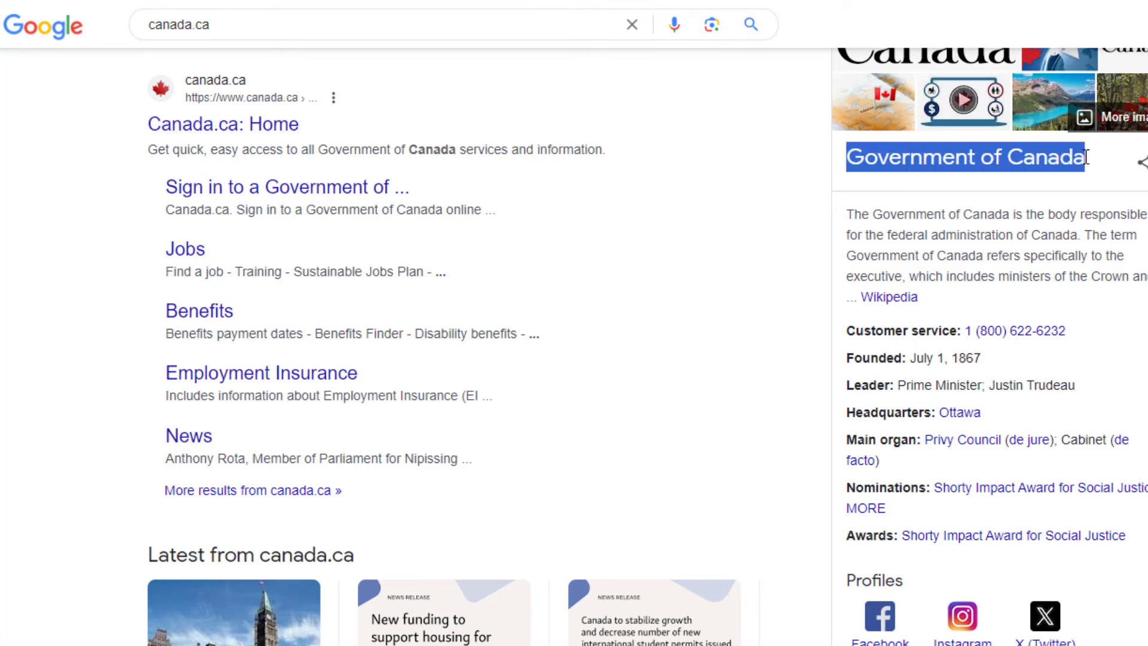
left_click(246, 132)
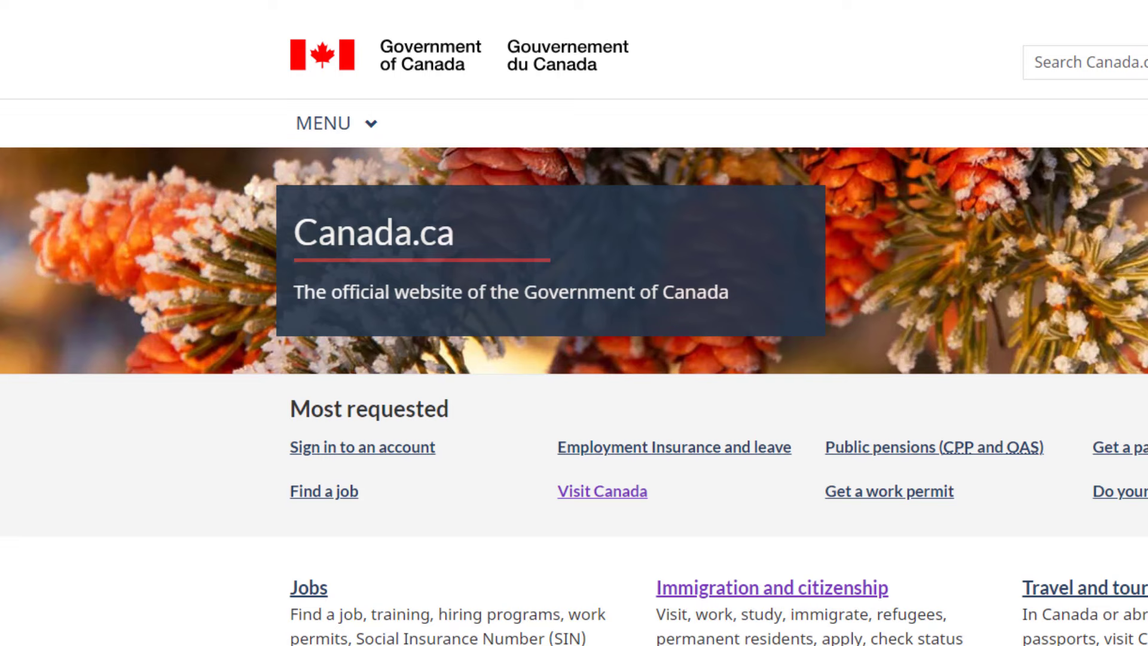
- Navigate through the site menu's Immigration and citizenship topic to the Visit Canada page
scroll(574, 335, "down", 3)
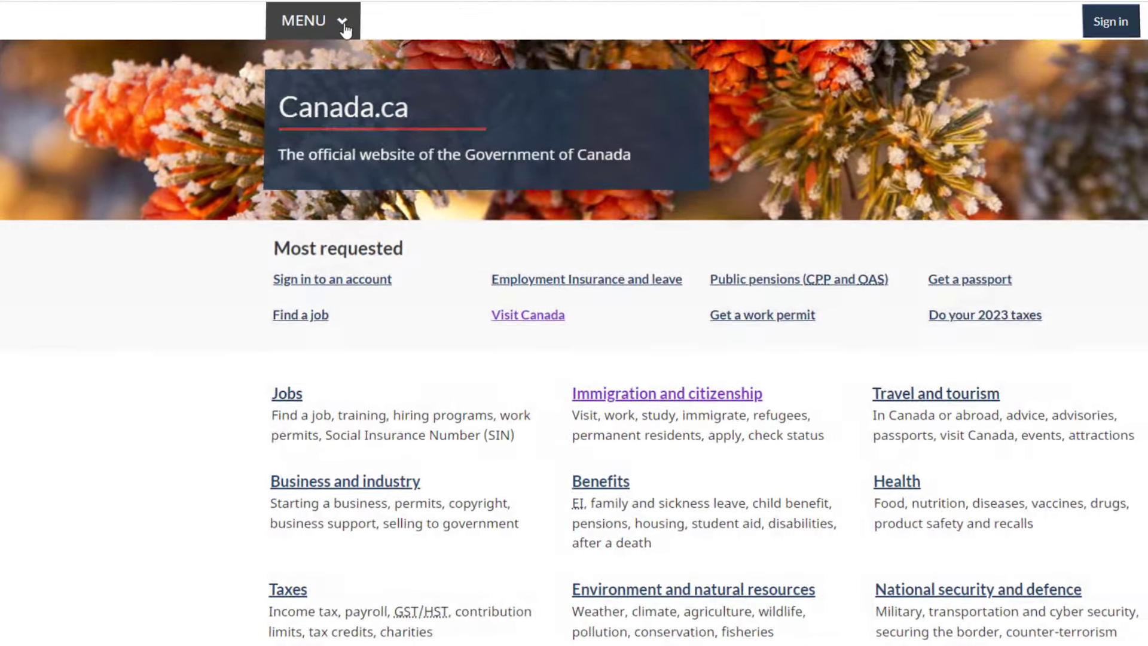
left_click(344, 26)
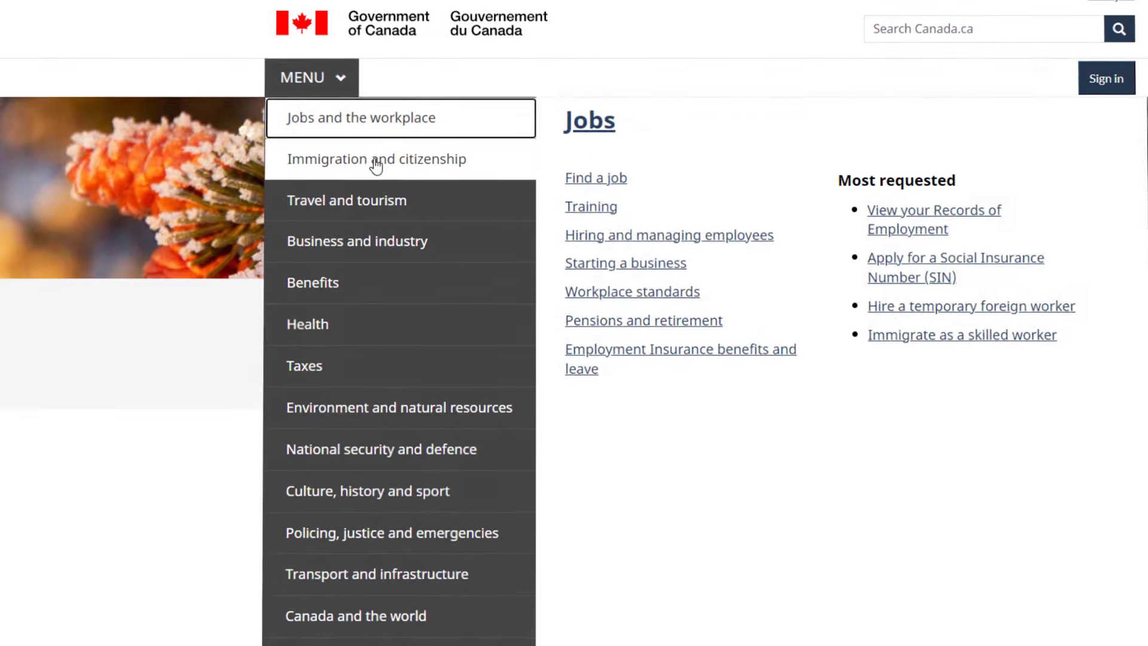
mouse_move(394, 108)
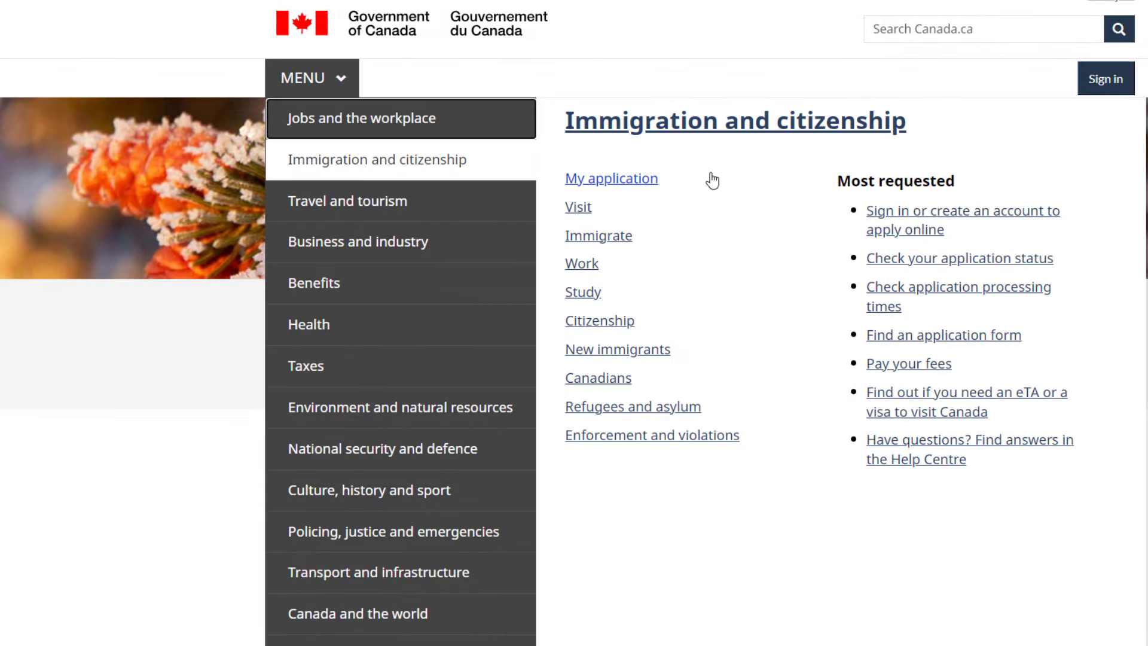
left_click(578, 209)
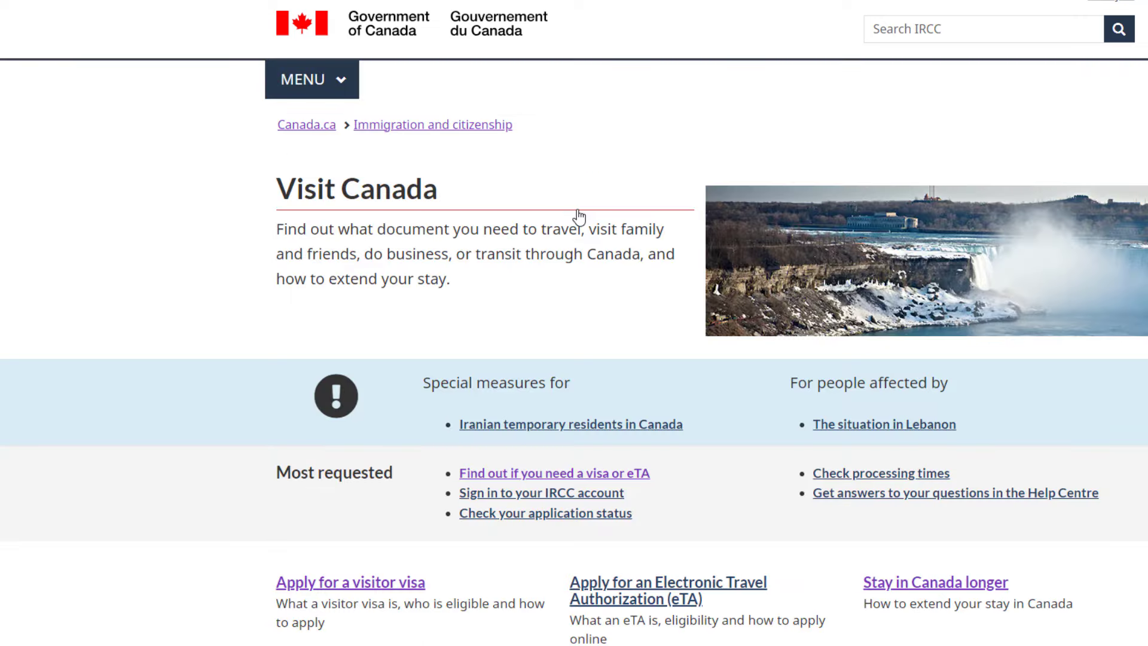
left_click_drag(280, 190, 456, 198)
- Scroll the Visit Canada page down to the Apply for a visitor visa option
left_click(467, 247)
scroll(574, 323, "down", 3)
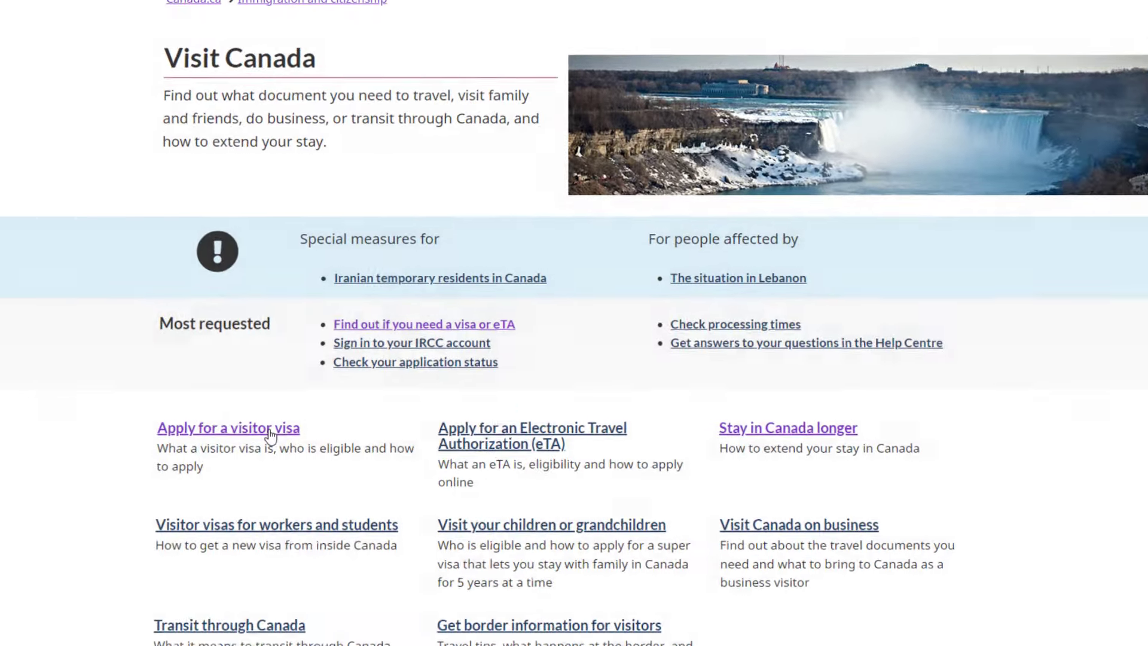
left_click(393, 442)
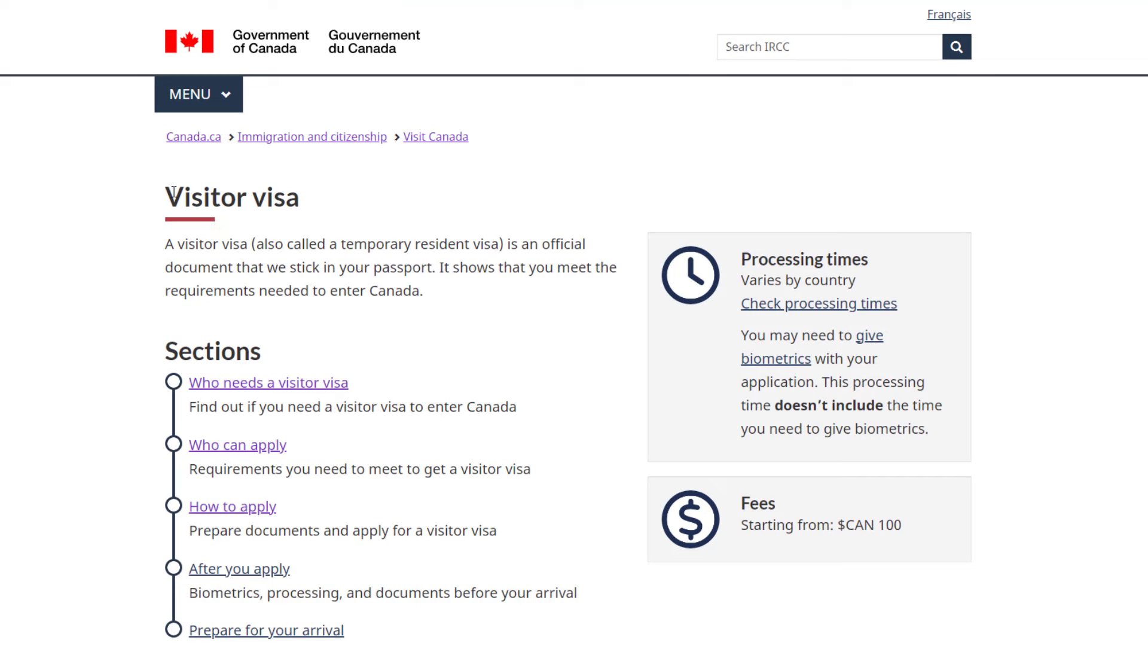
left_click_drag(169, 197, 297, 199)
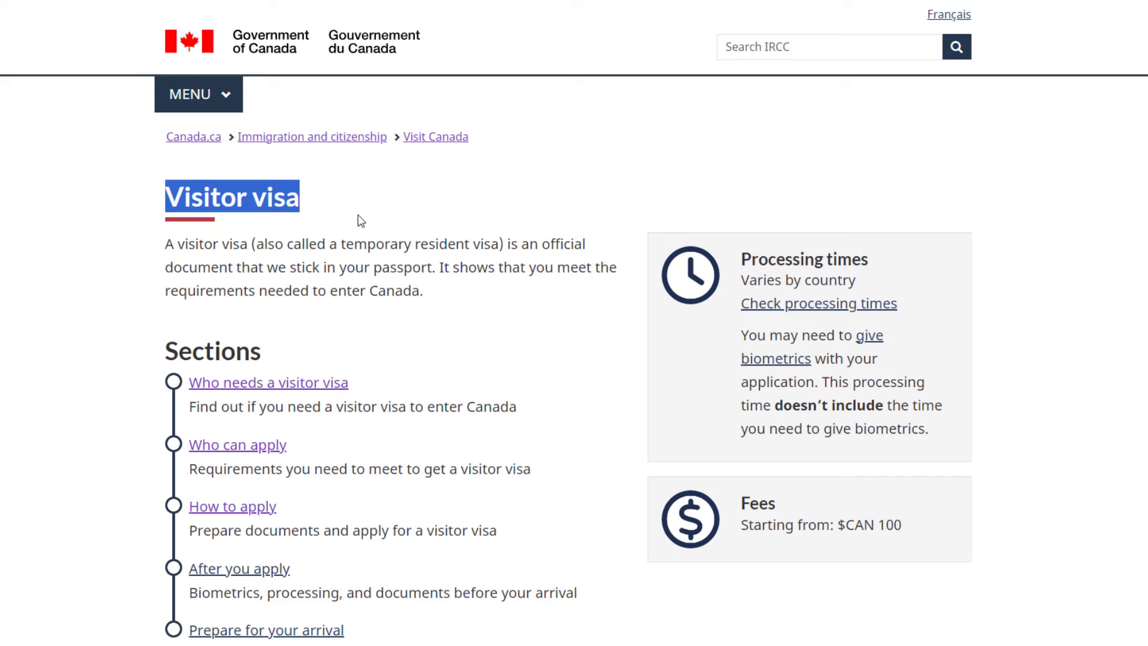
scroll(574, 322, "down", 4)
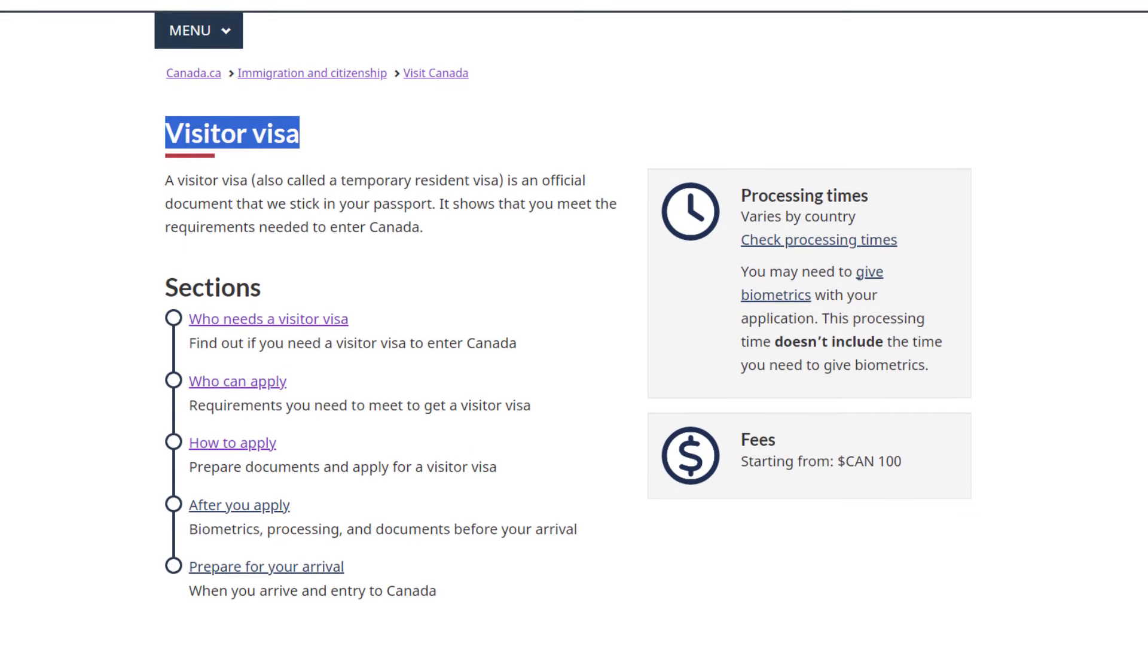
scroll(574, 323, "down", 5)
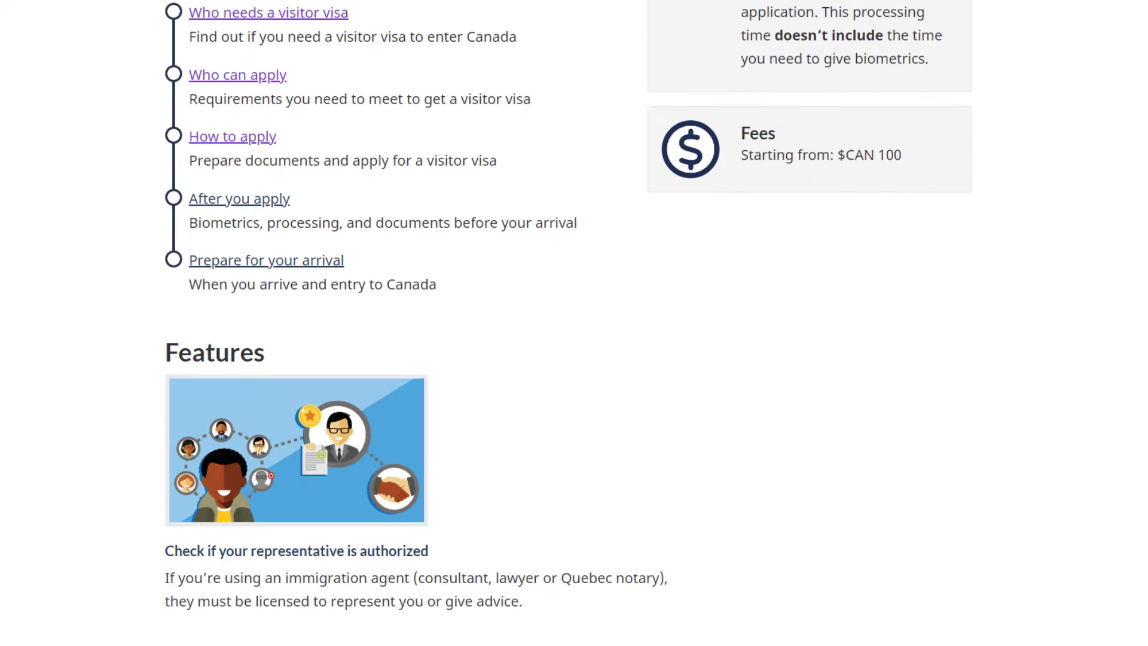
scroll(574, 323, "up", 4)
scroll(575, 322, "up", 3)
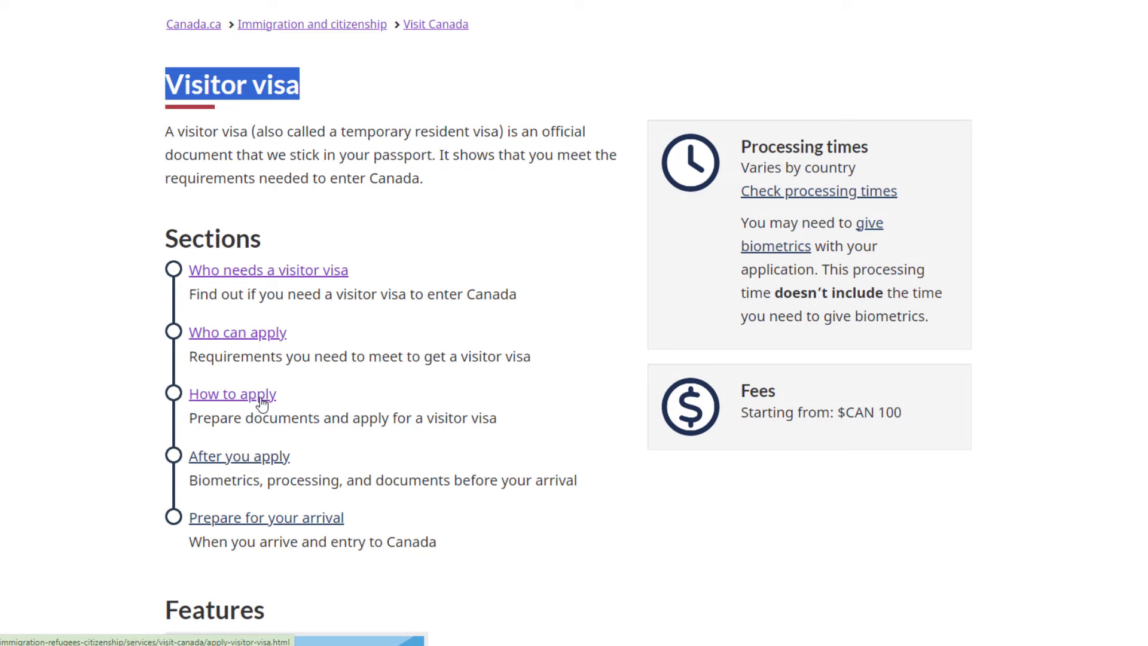
- Open the visitor visa How to apply page and reach Prepare documents and apply
left_click(262, 396)
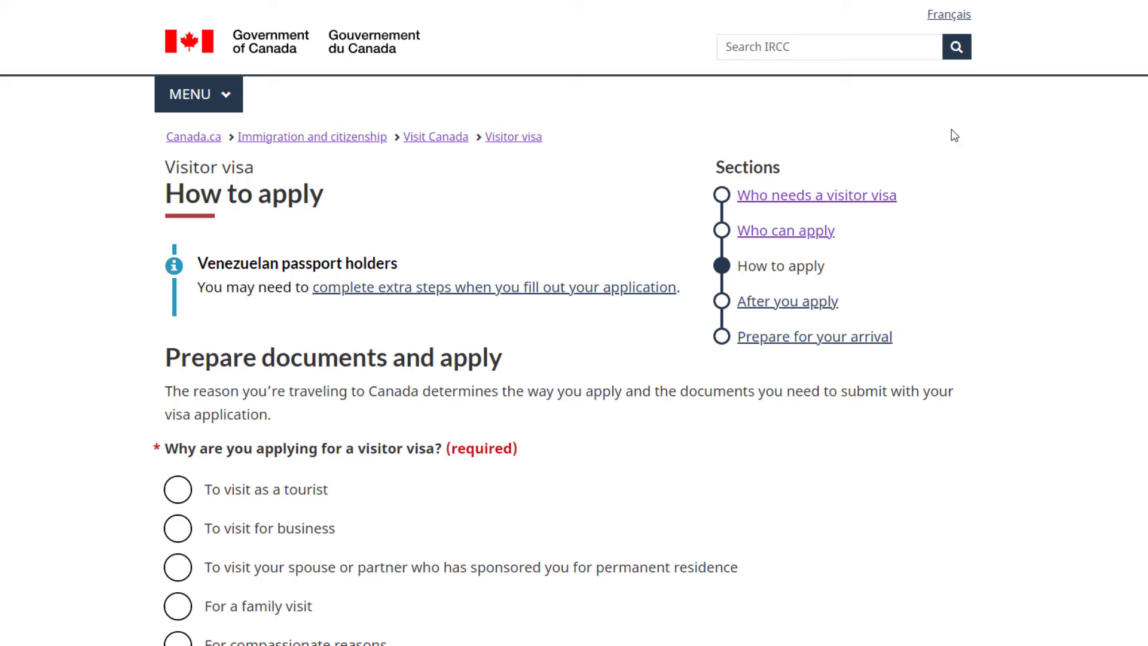
left_click_drag(167, 193, 329, 192)
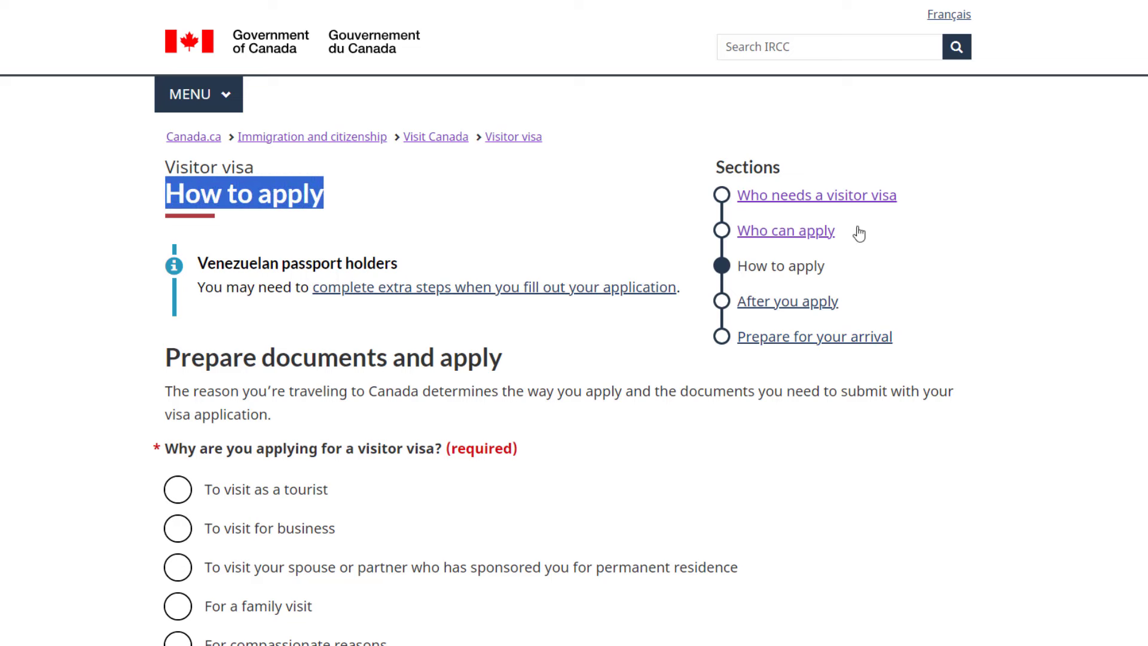
scroll(574, 323, "down", 1)
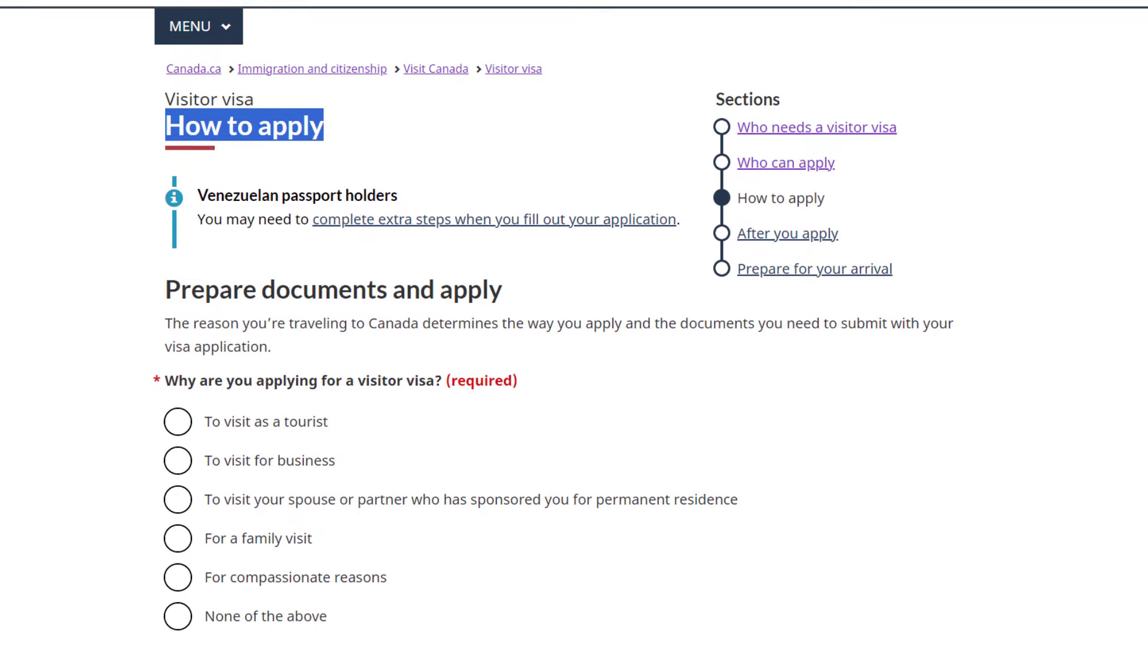
scroll(574, 323, "down", 1)
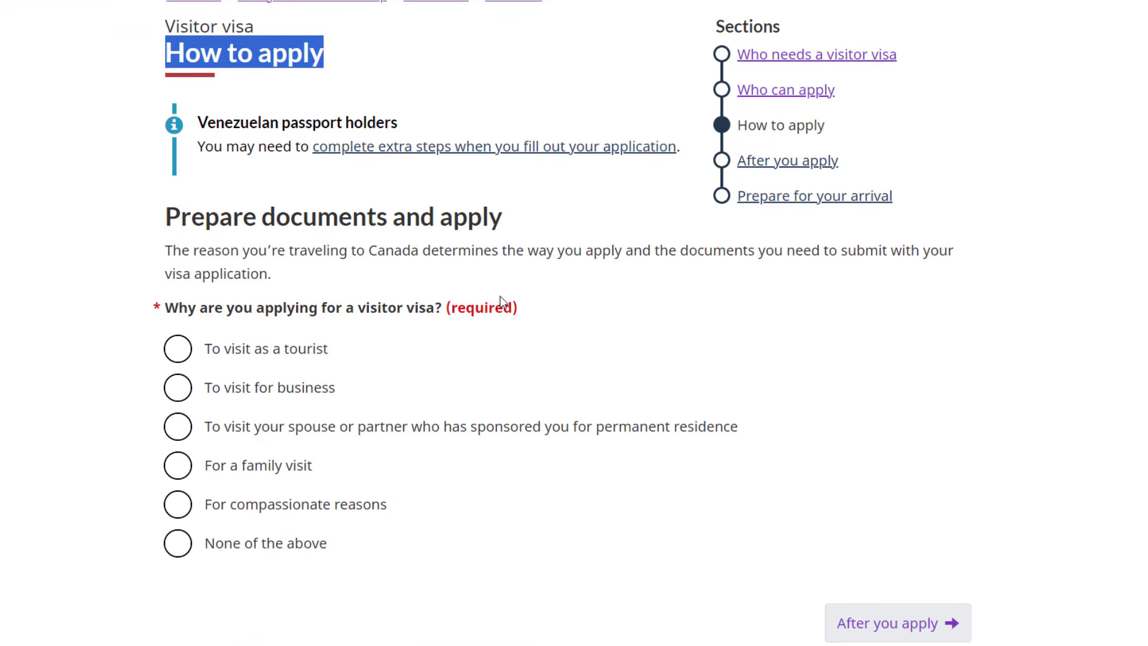
left_click_drag(166, 217, 503, 220)
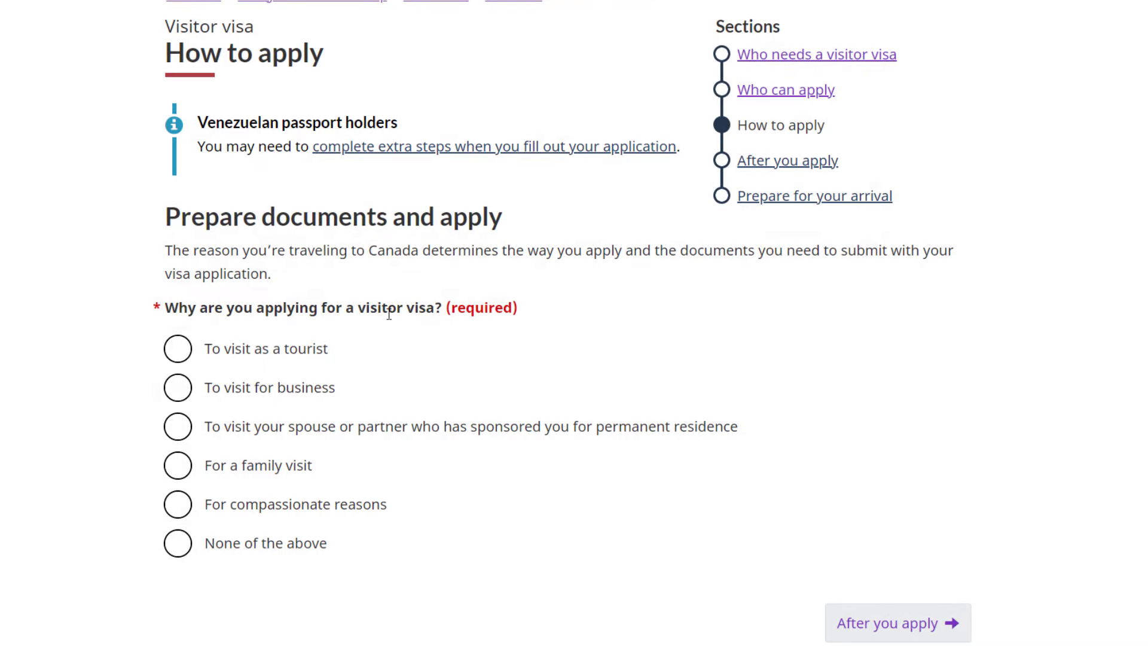
- Choose 'To visit as a tourist' as the reason and reach Apply through the IRCC Portal
left_click(178, 352)
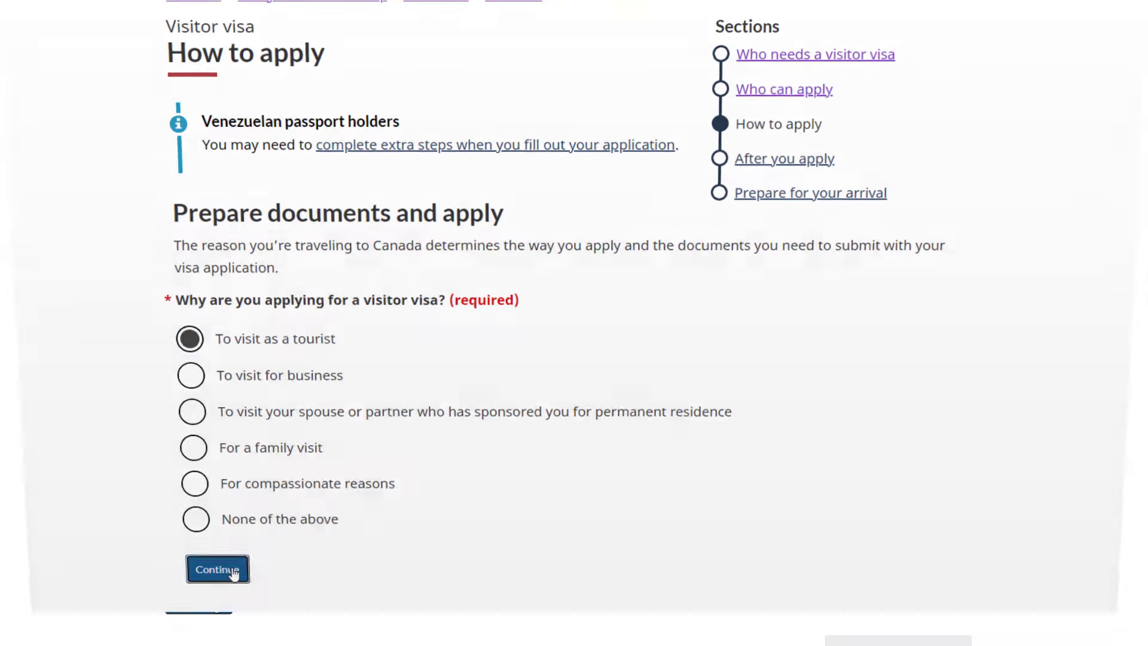
left_click(216, 602)
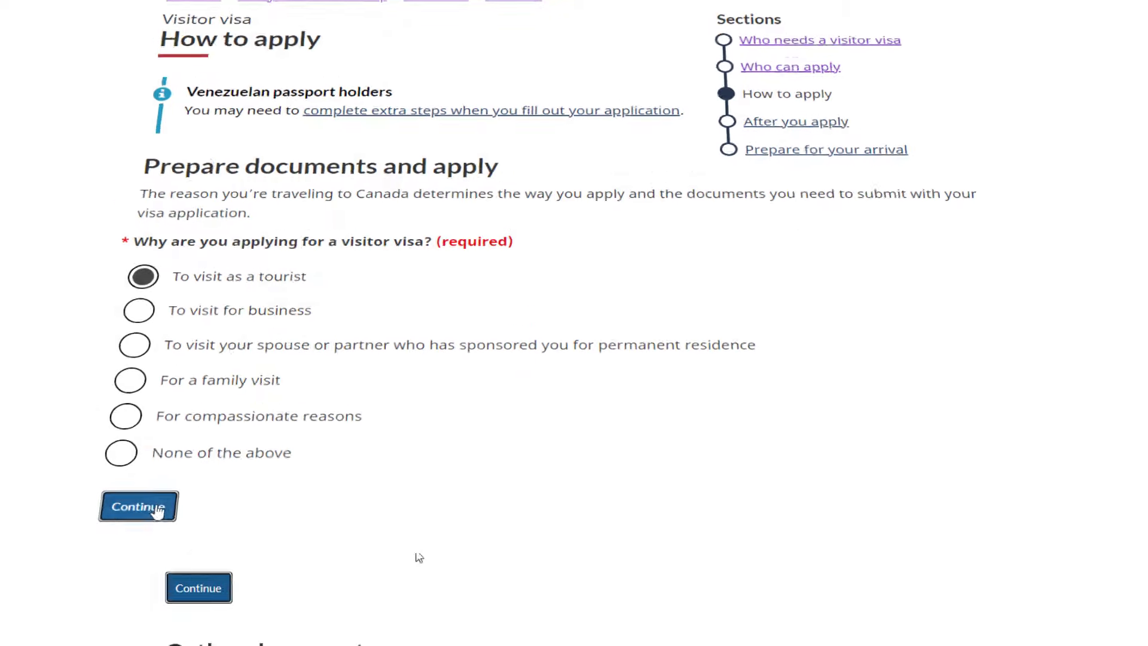
scroll(474, 454, "down", 20)
triple_click(538, 483)
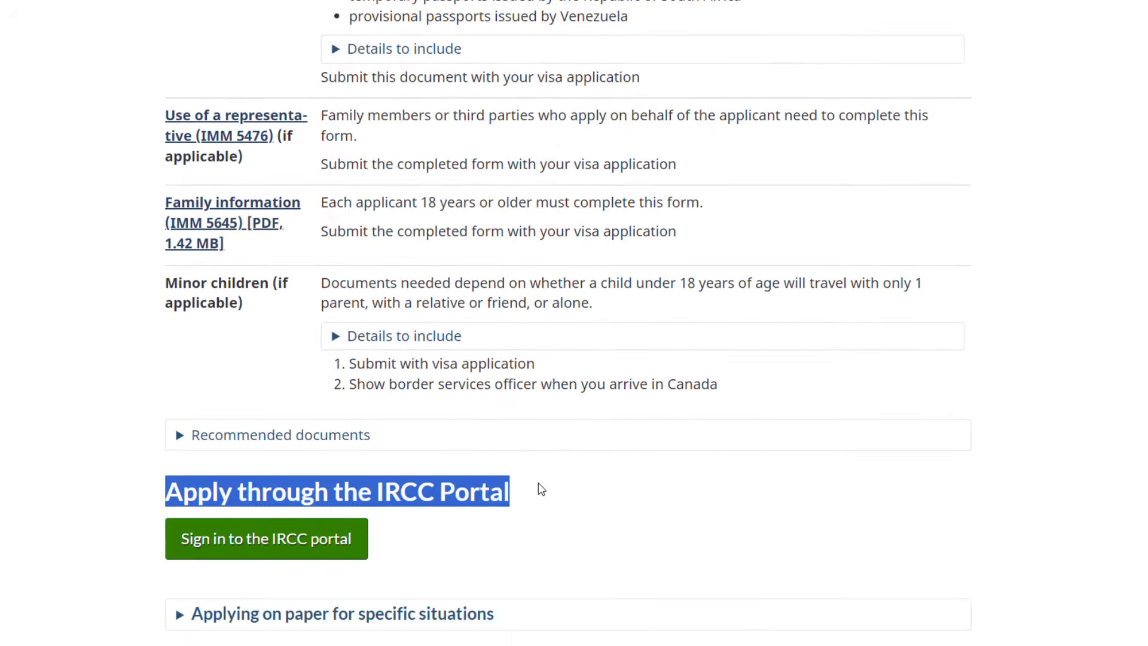
scroll(282, 402, "down", 3)
left_click(282, 402)
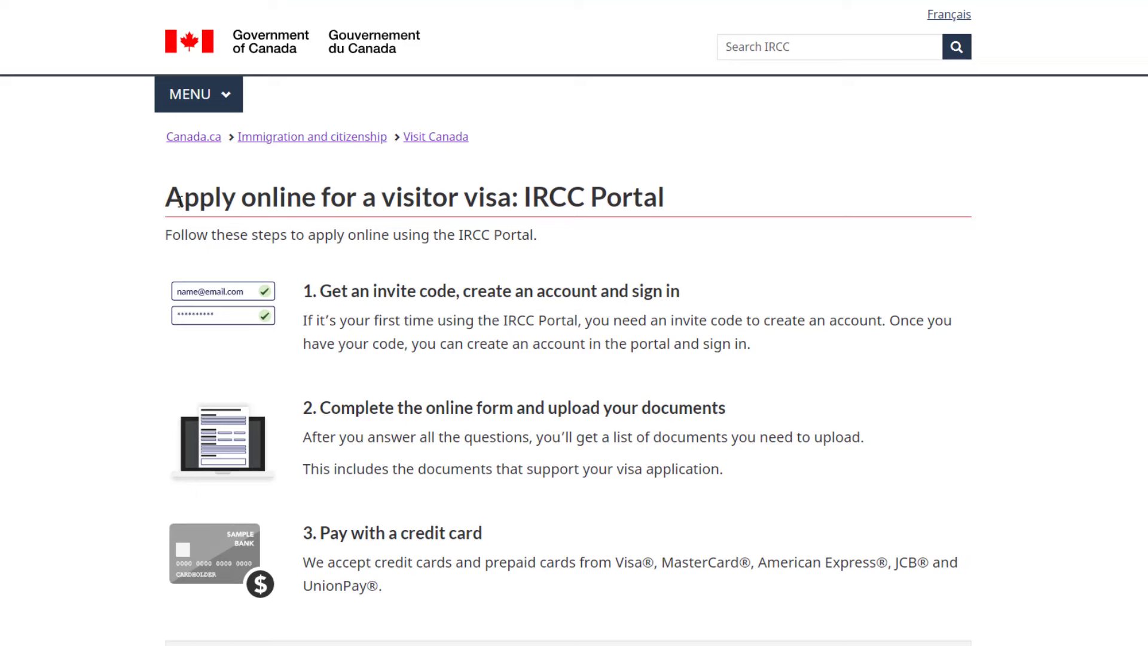
left_click_drag(168, 196, 665, 192)
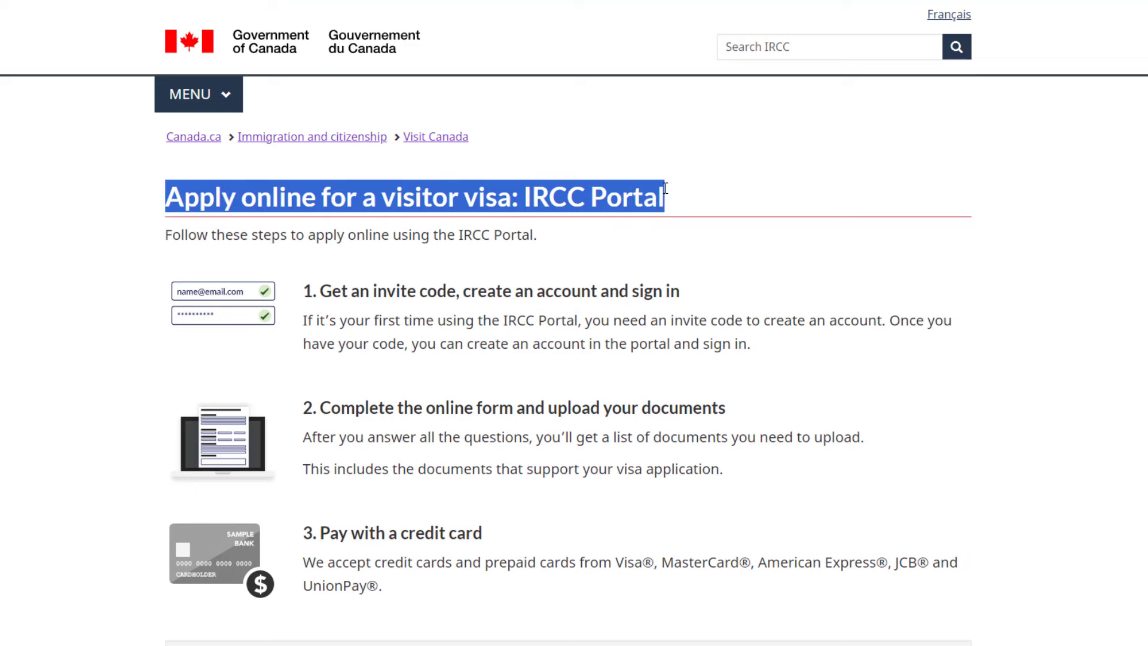
scroll(701, 254, "down", 2)
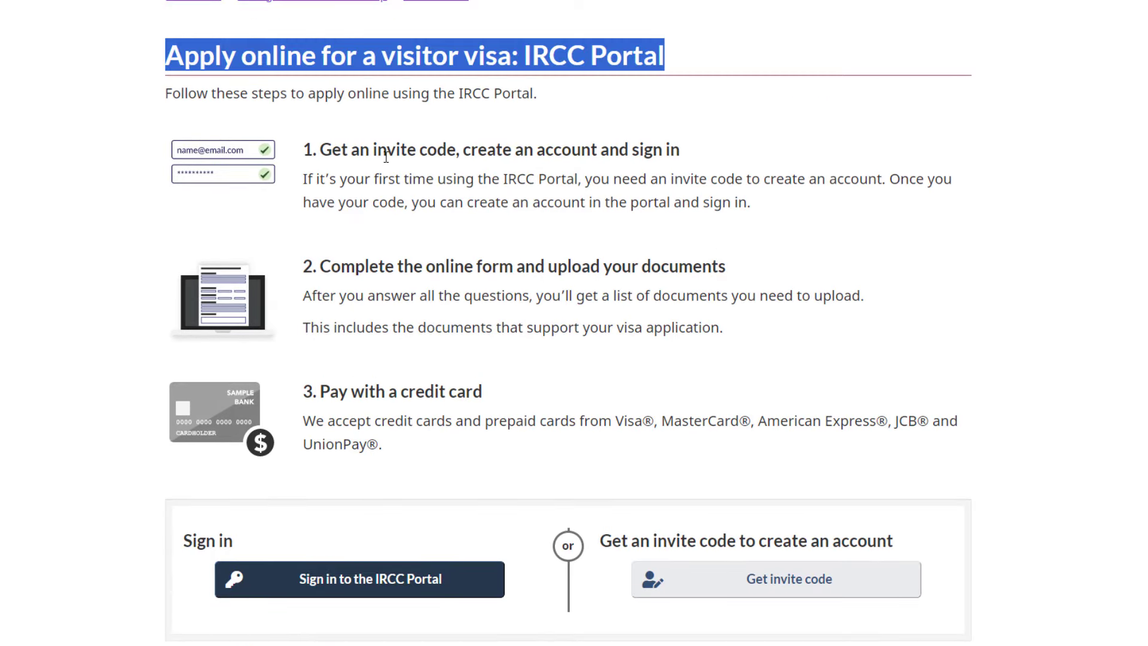
left_click(313, 155)
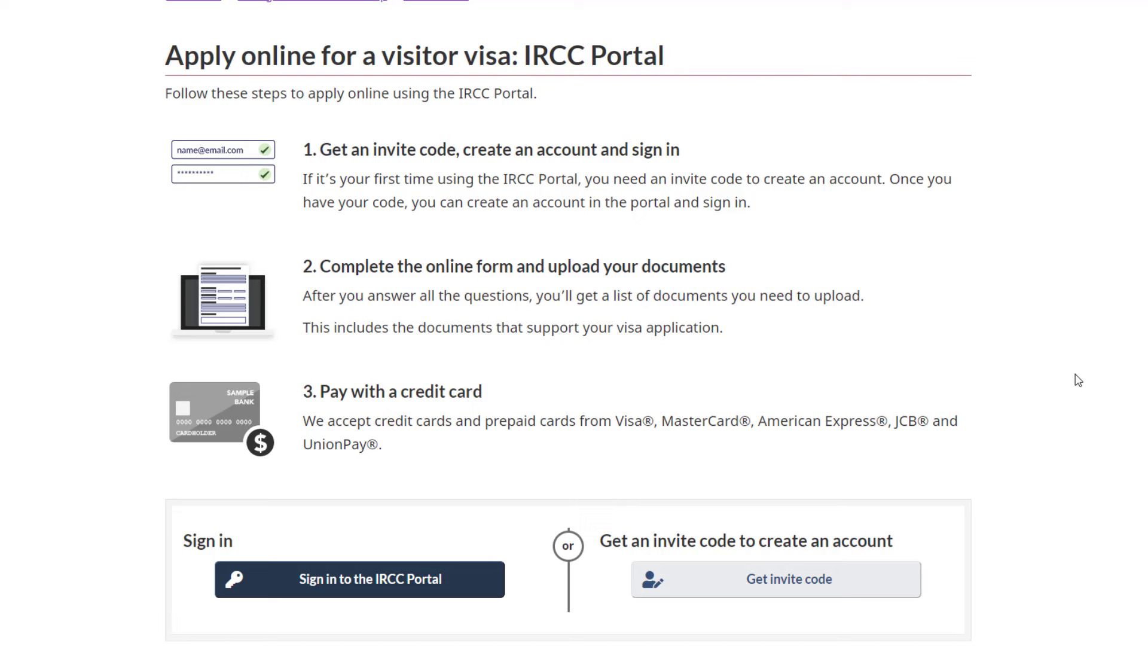
scroll(568, 323, "down", 2)
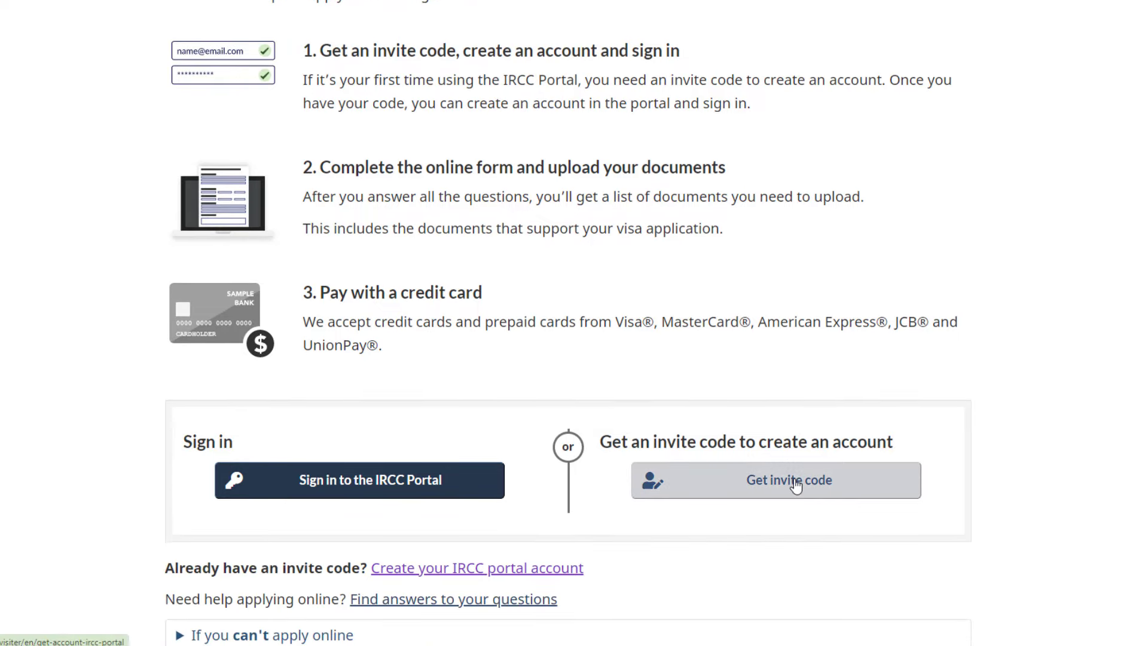
scroll(1094, 402, "up", 2)
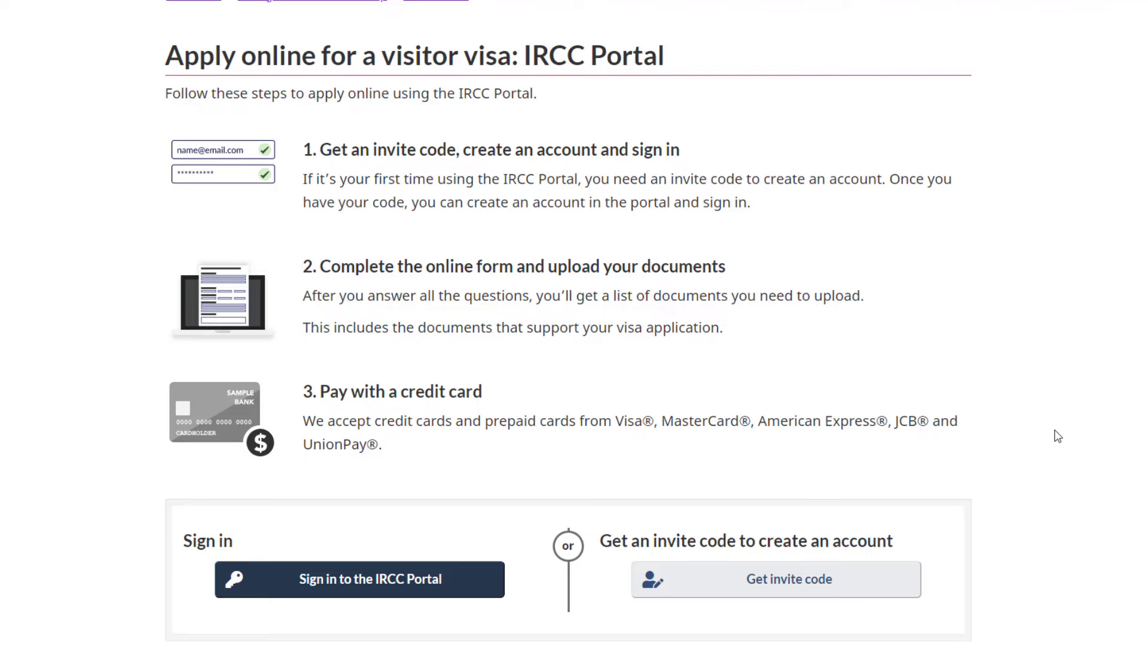
scroll(1058, 436, "down", 2)
left_click_drag(603, 442, 891, 447)
left_click(873, 456)
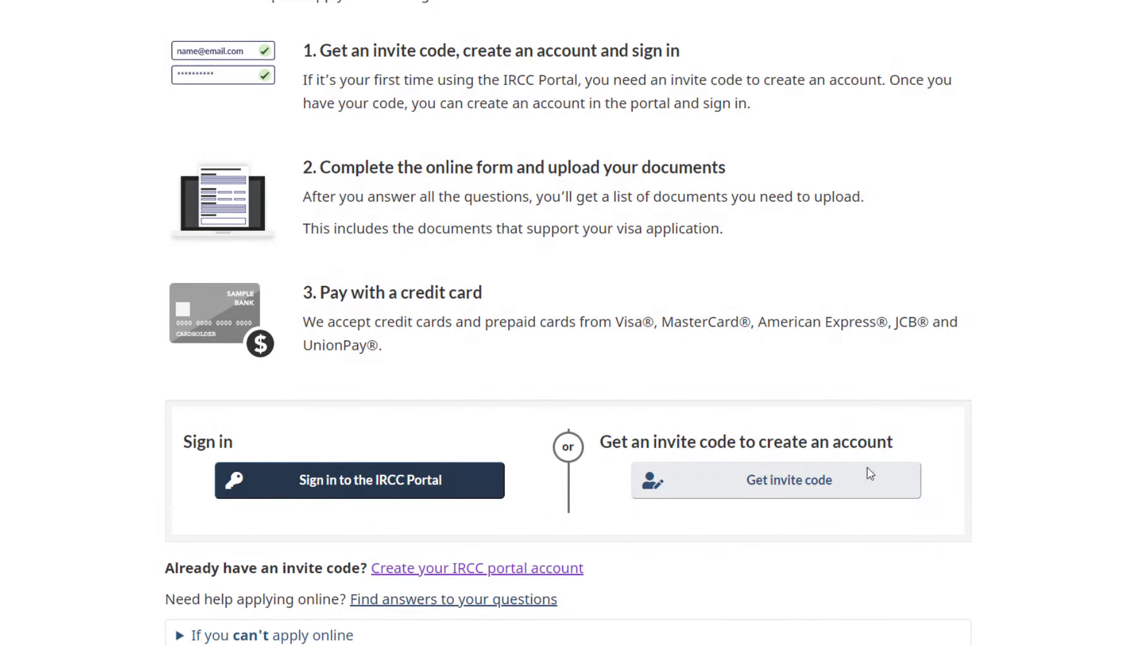
- Enter the account email address in both fields to generate an IRCC Portal invitation code
left_click(843, 489)
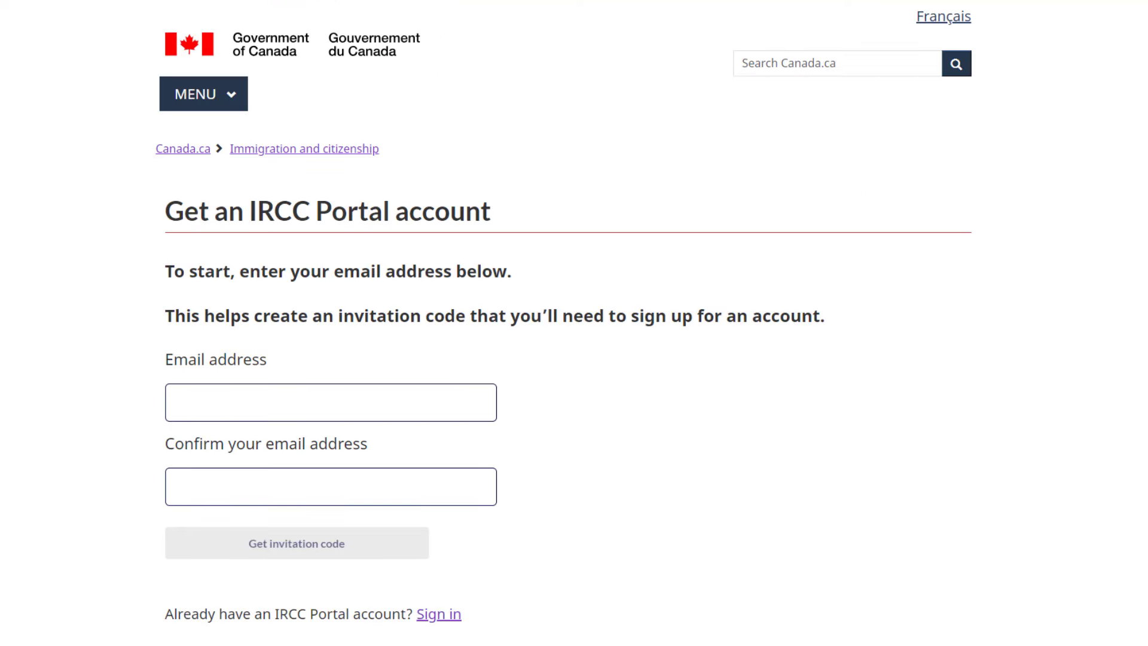
scroll(563, 323, "down", 1)
scroll(568, 323, "up", 1)
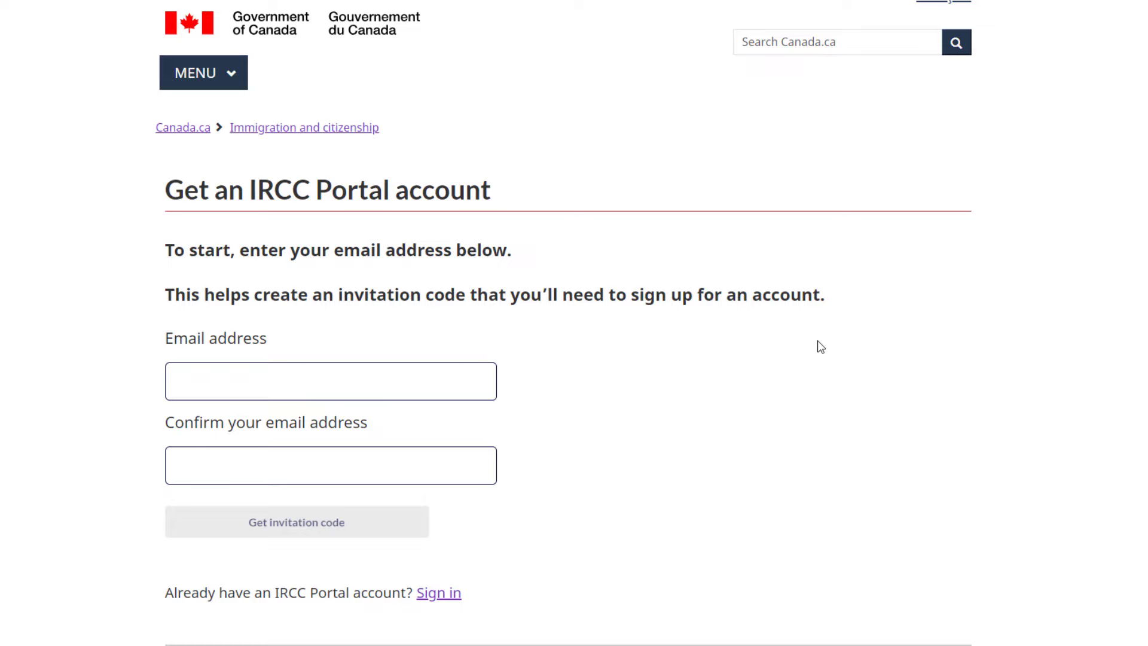
left_click(262, 382)
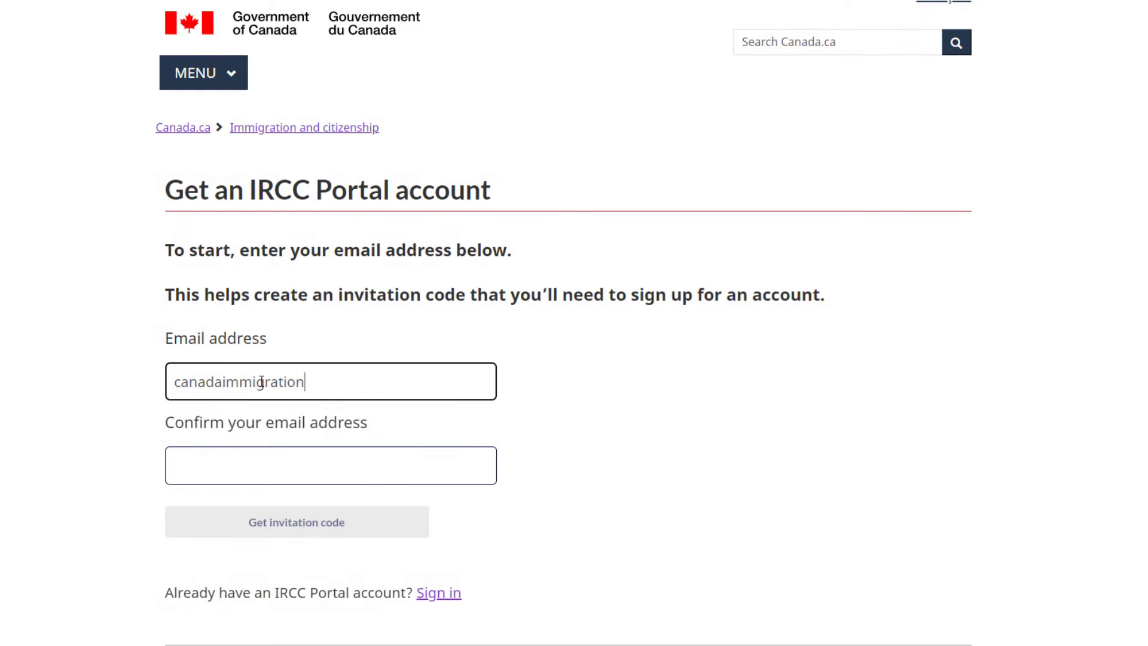
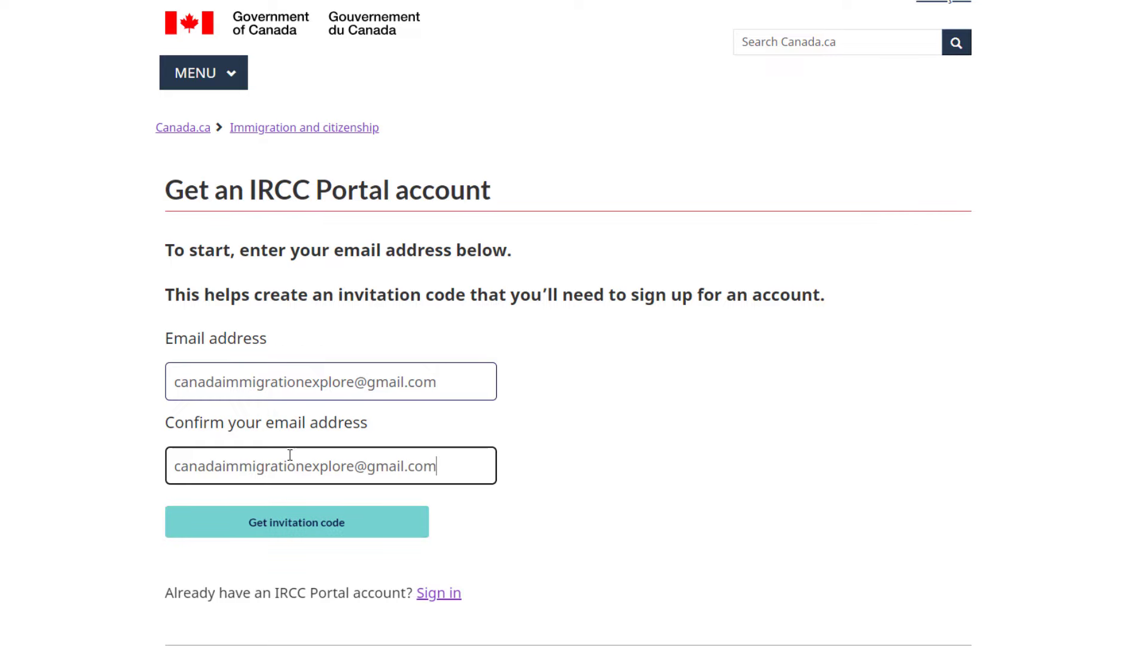
left_click(320, 535)
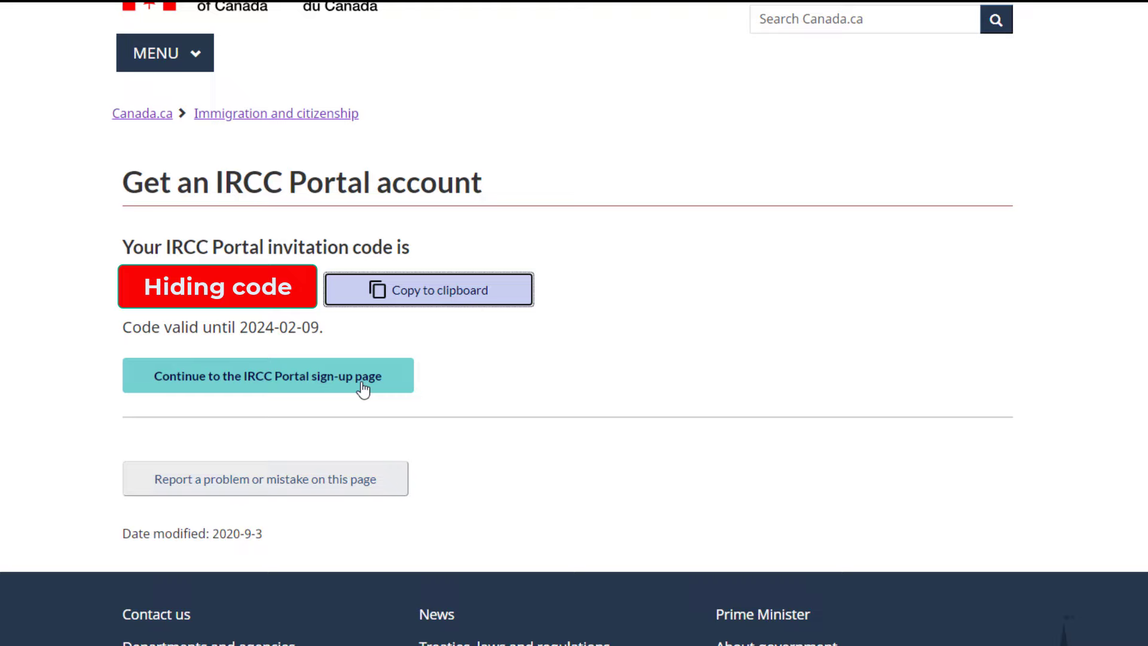
- Continue from the invitation code page to the IRCC Portal sign-up form
left_click(363, 388)
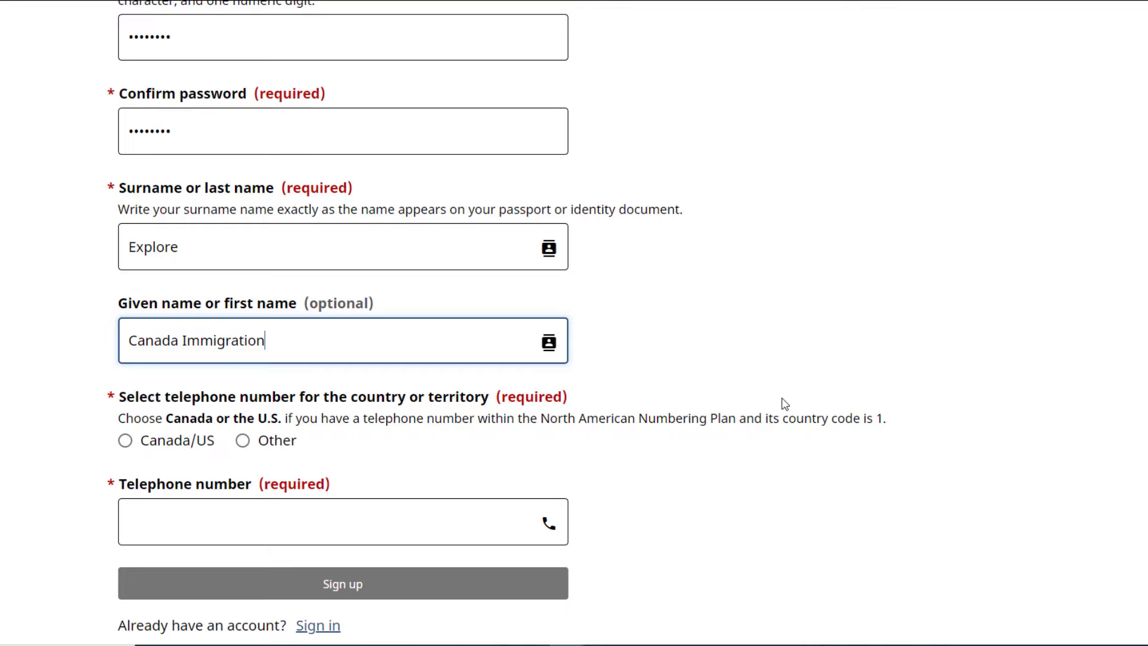
- Switch the telephone option to another country and copy the Dial code label text
left_click(125, 441)
scroll(125, 440, "down", 2)
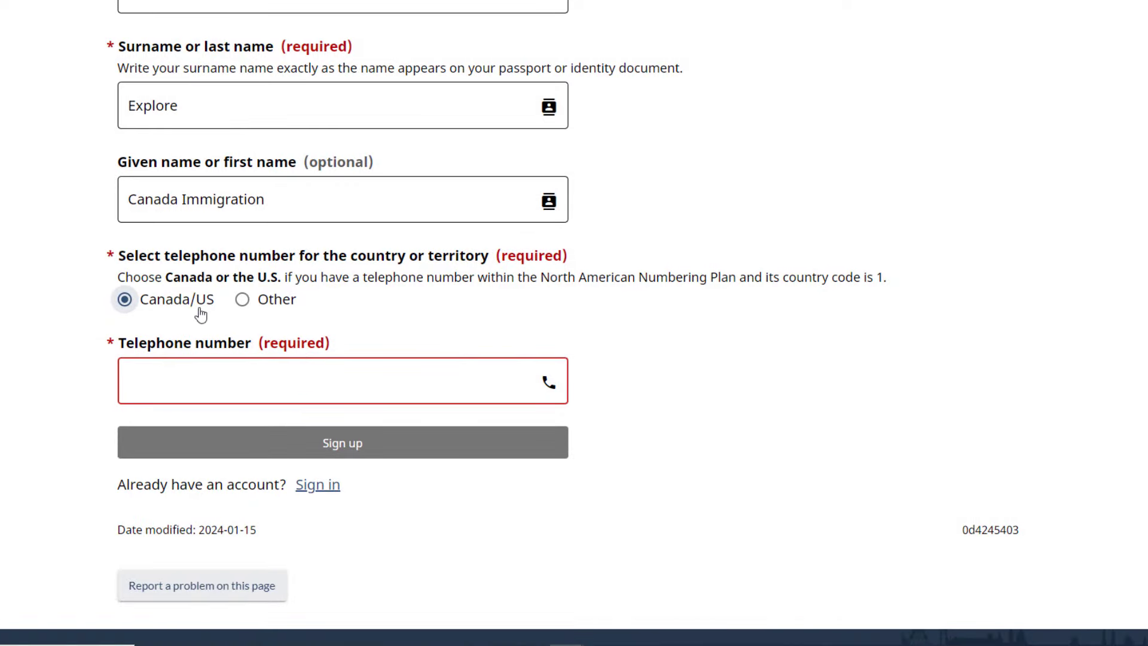
left_click(241, 300)
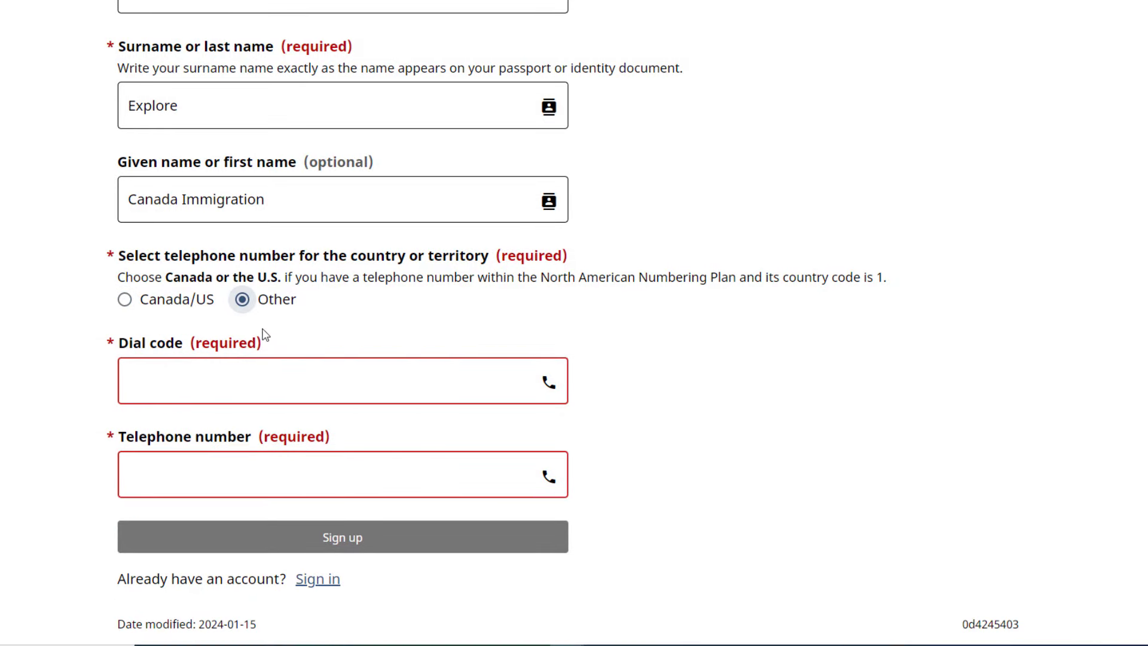
left_click_drag(119, 342, 182, 338)
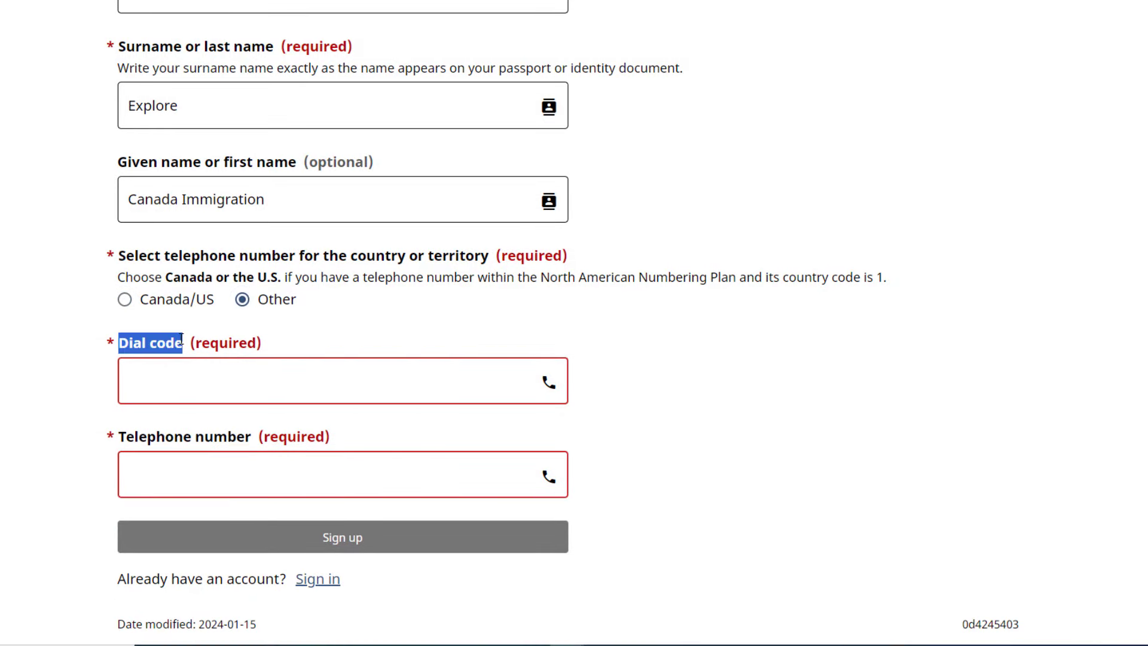
right_click(167, 344)
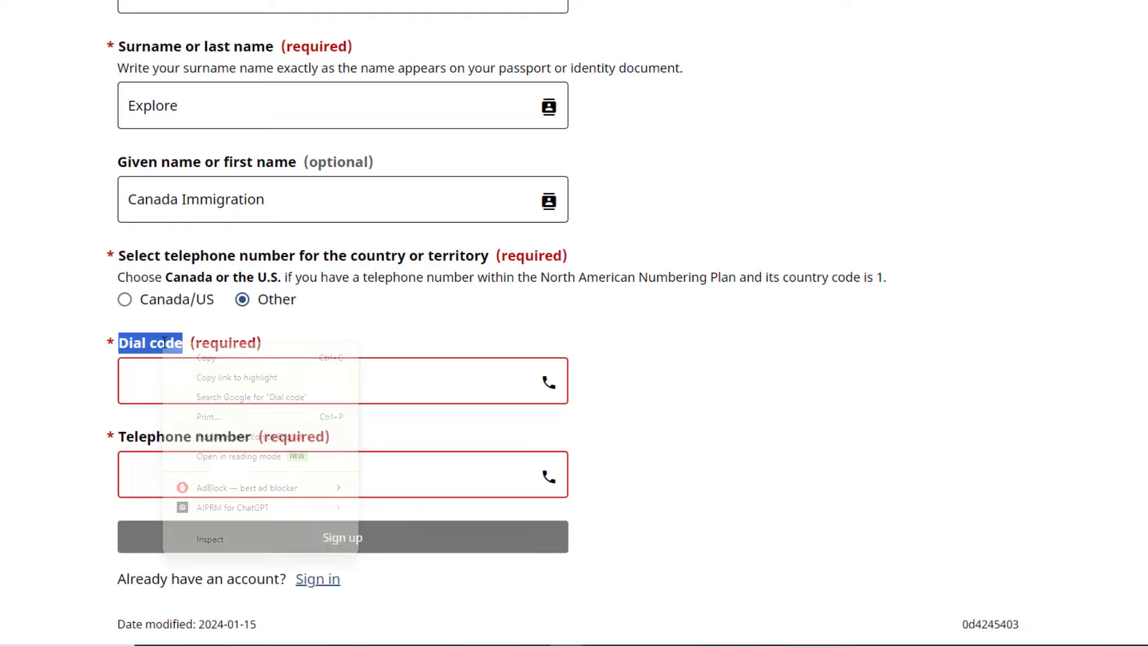
left_click(199, 359)
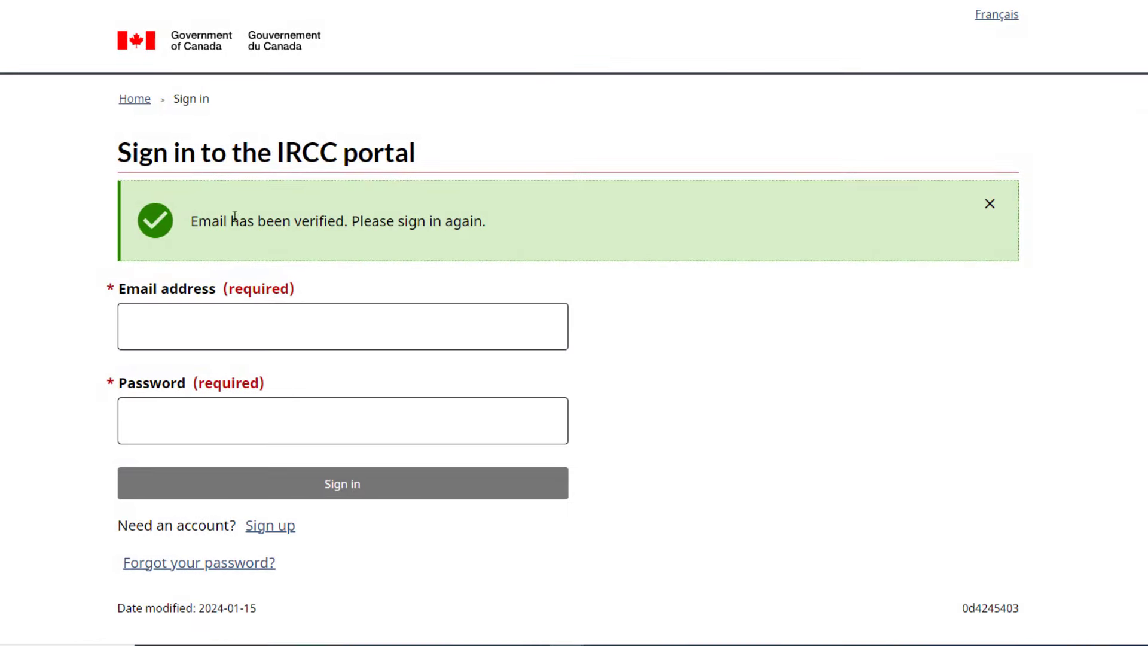
- After the email verified message, fill in the sign-in email from the saved suggestion
left_click_drag(192, 221, 486, 223)
left_click(579, 241)
left_click(213, 327)
key("Down")
key("Return")
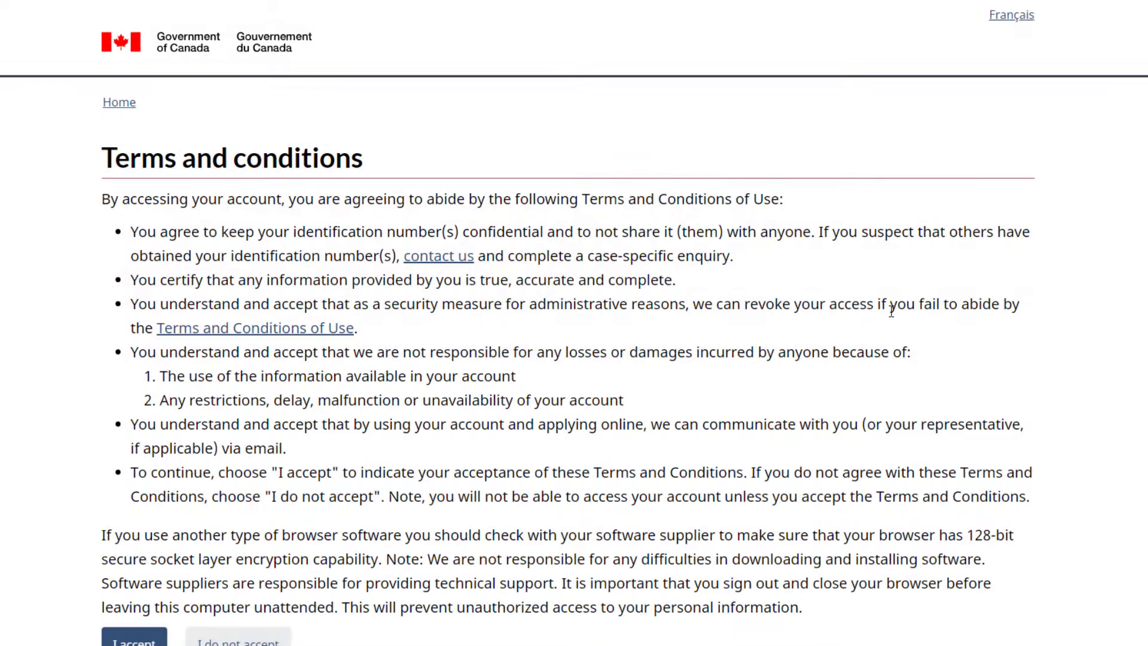
- Accept the terms and conditions and scroll through the empty account dashboard
scroll(856, 377, "down", 2)
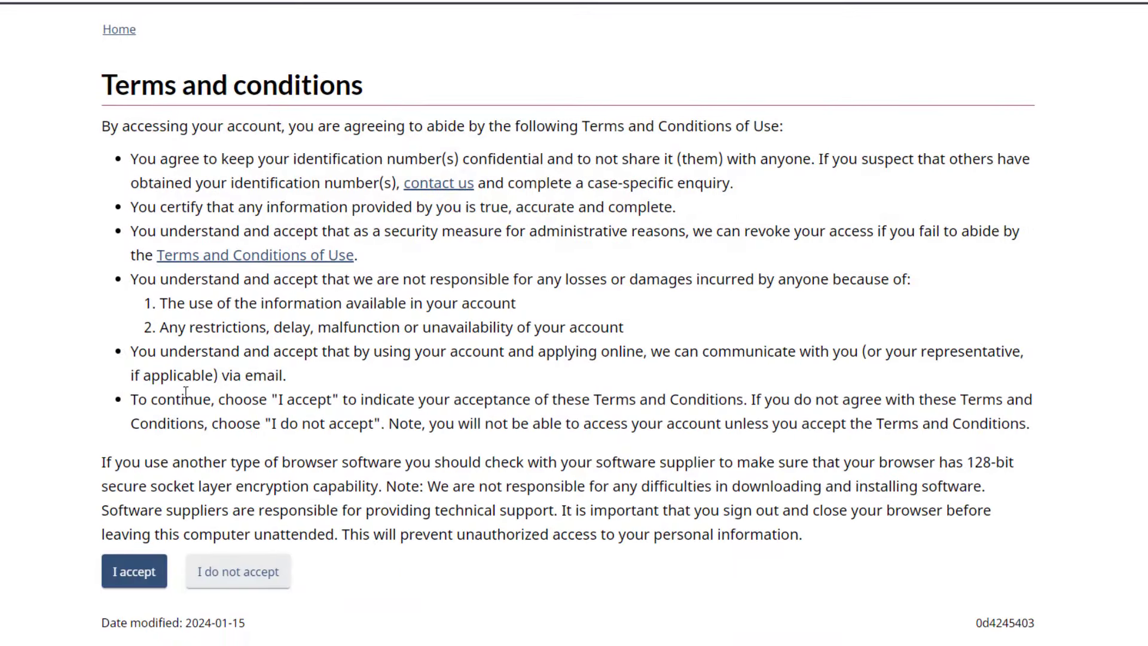
left_click(130, 581)
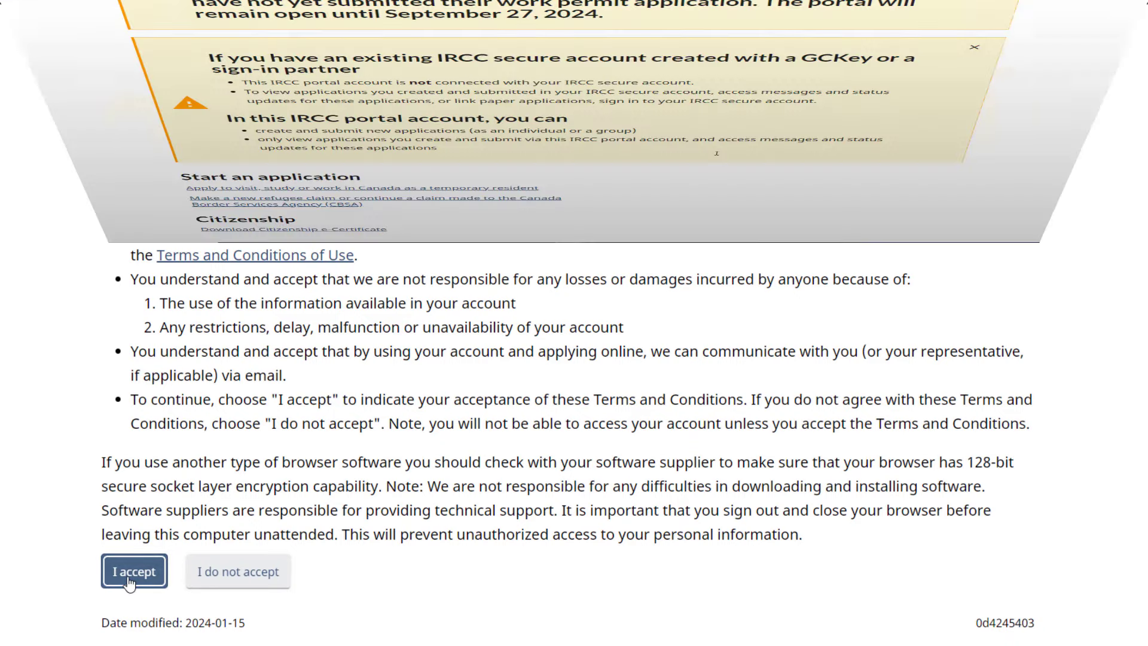
scroll(735, 358, "down", 4)
scroll(736, 374, "down", 2)
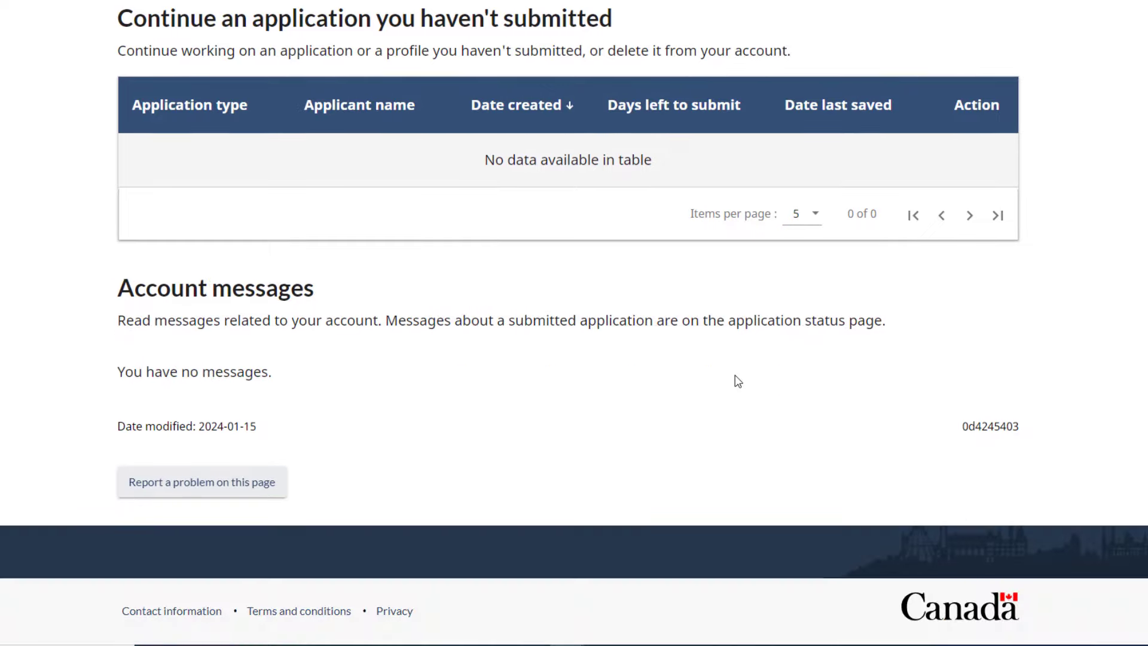